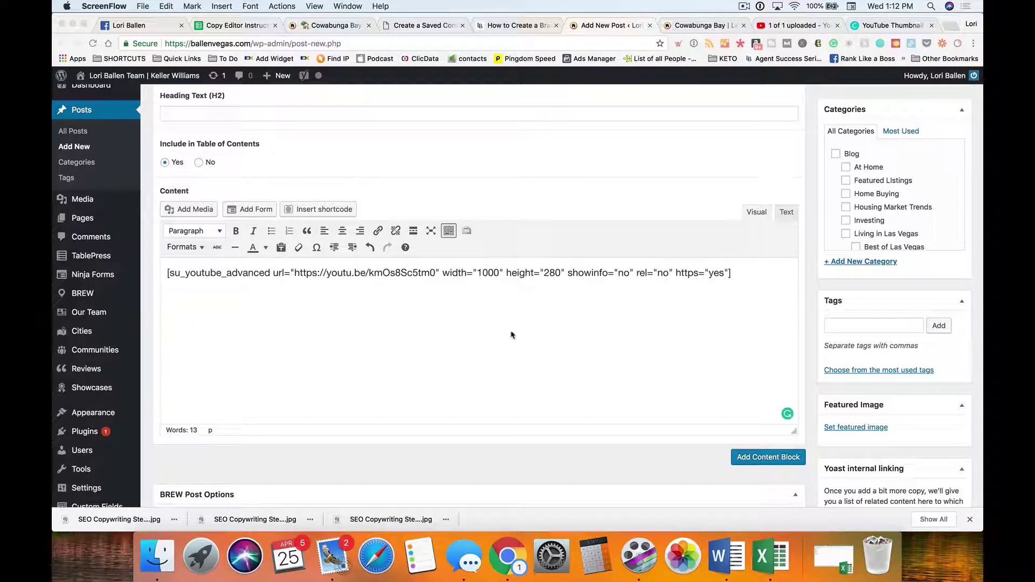
# - Select and deselect the su_youtube_advanced shortcode line, then switch to the live Cowabunga Bay page
pyautogui.click(741, 275)
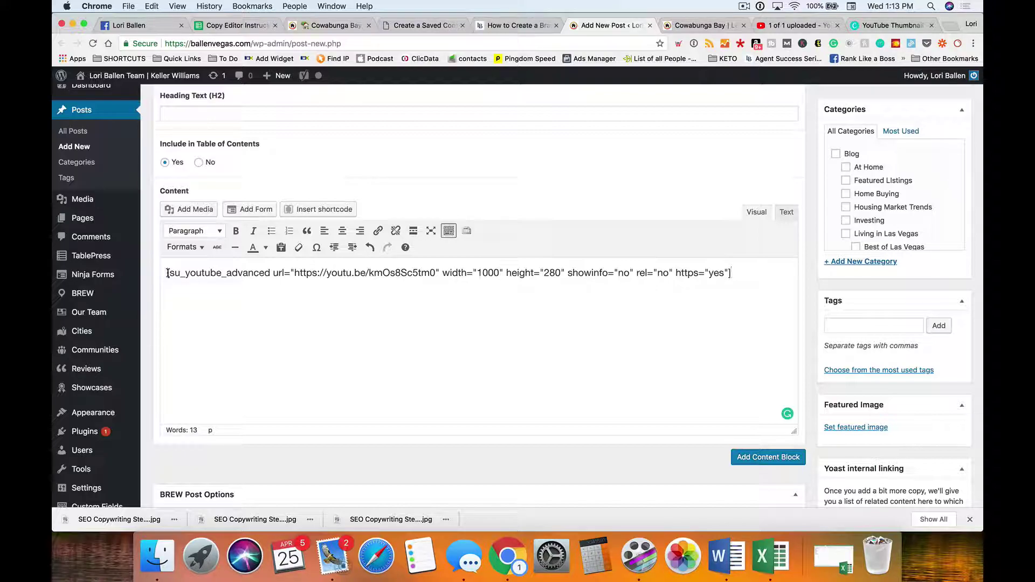
pyautogui.moveTo(168, 274); pyautogui.dragTo(732, 275)
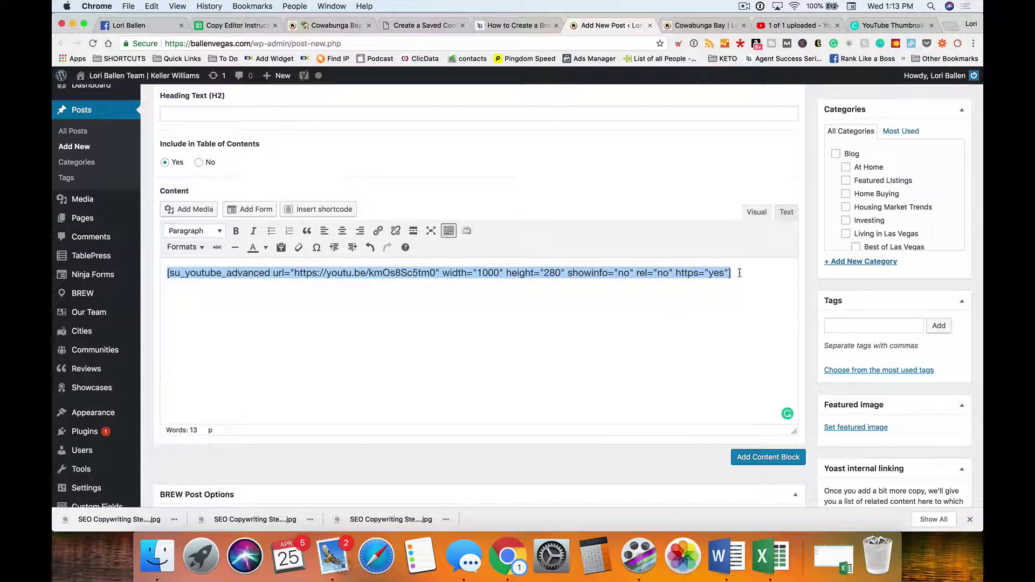
pyautogui.click(740, 273)
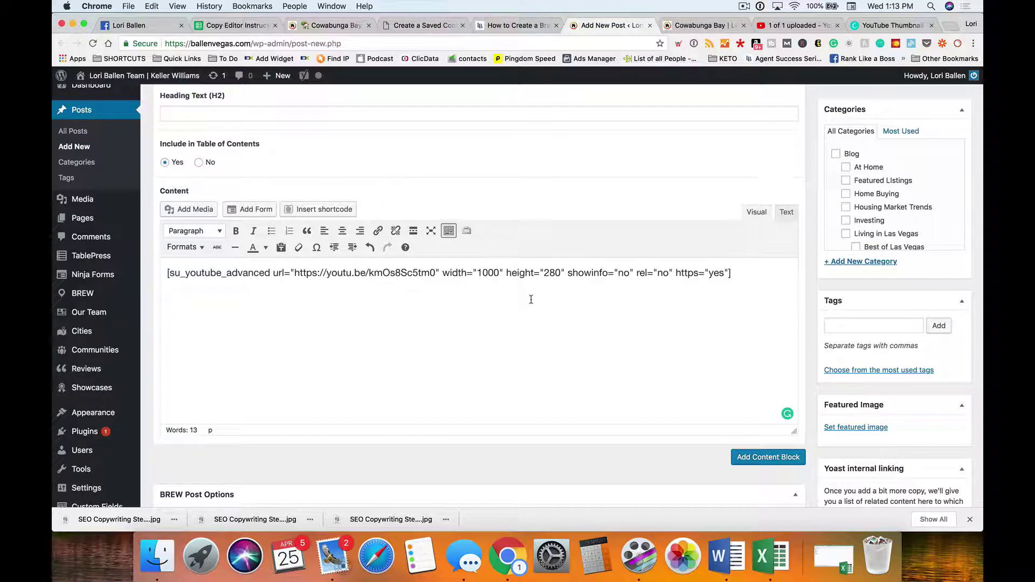
pyautogui.click(330, 25)
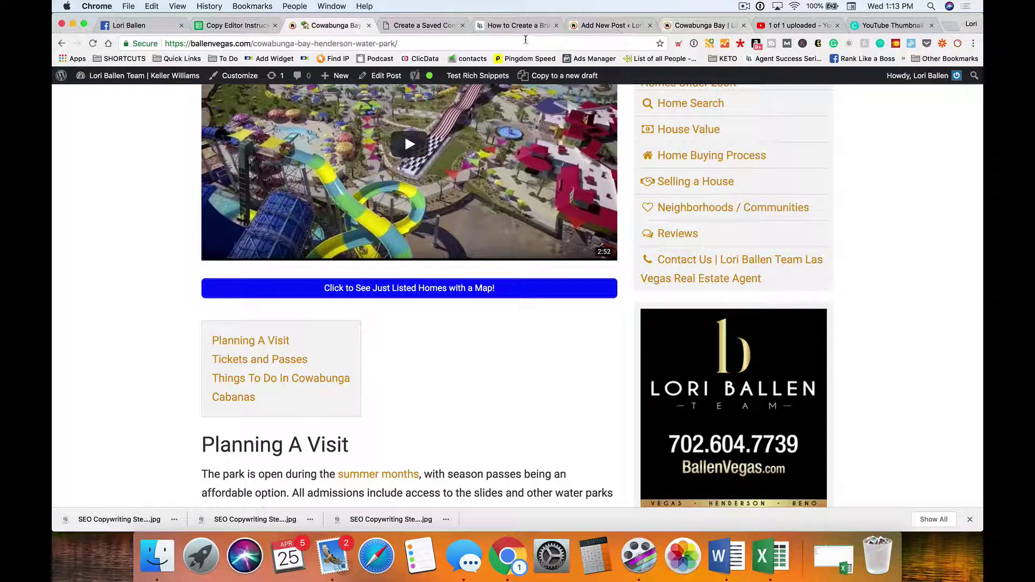
# - Glance at the brand board article, then open the first blog post on ballenbrands.com
pyautogui.click(515, 25)
pyautogui.scroll(-5, 510, 238)
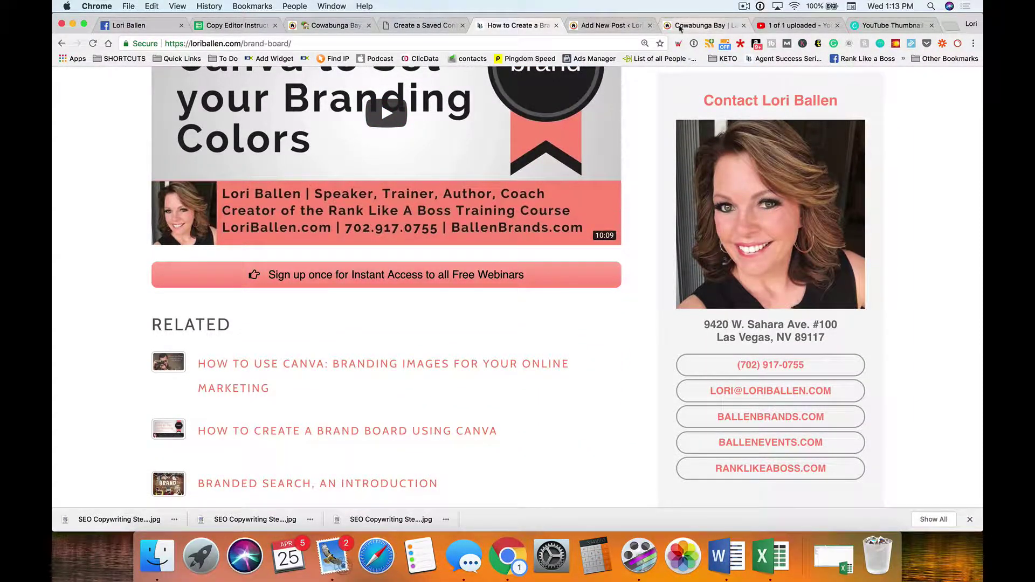
pyautogui.click(700, 26)
pyautogui.click(389, 43)
pyautogui.write('ballenbrands.com')
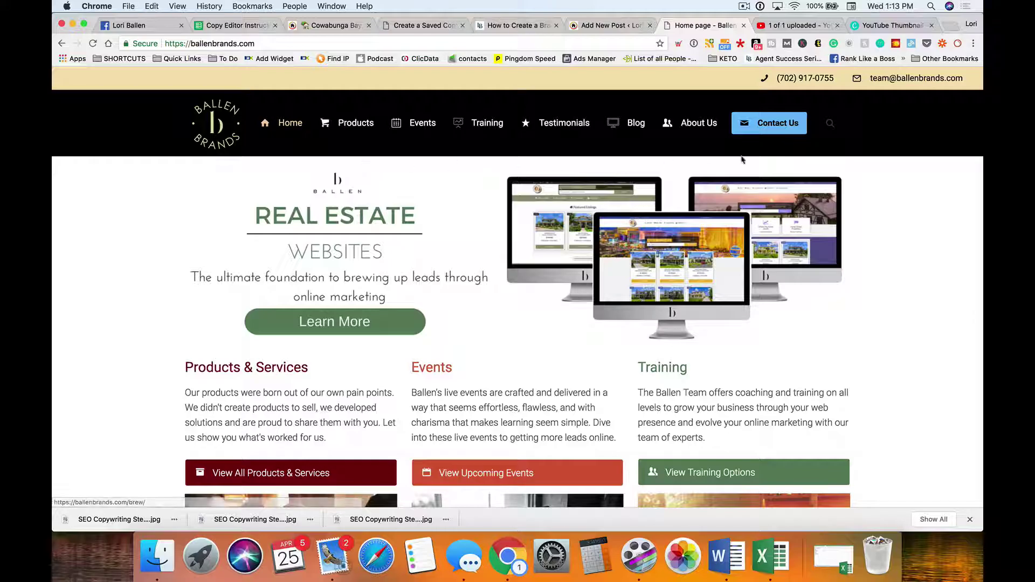
pyautogui.click(633, 126)
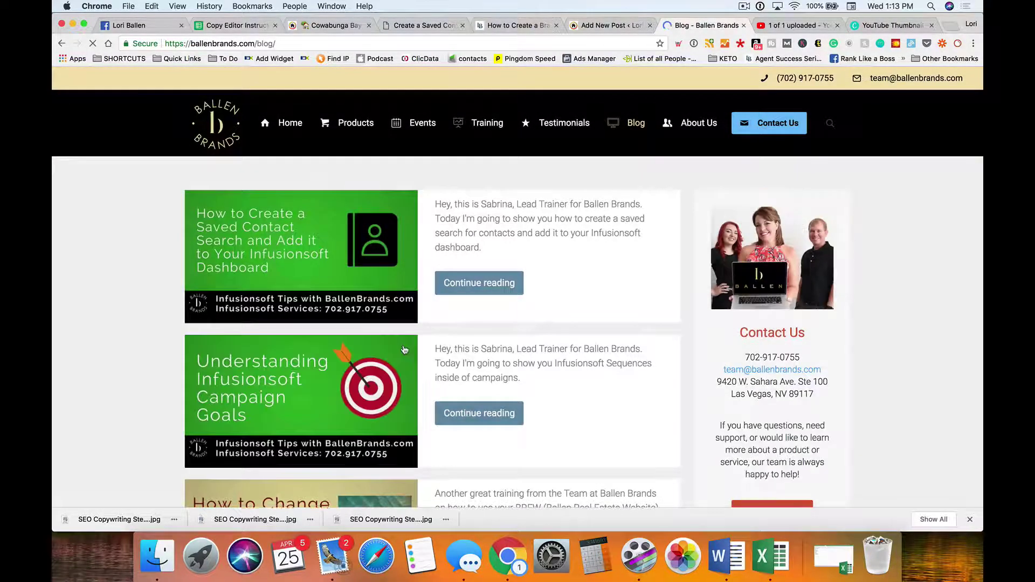
pyautogui.click(358, 274)
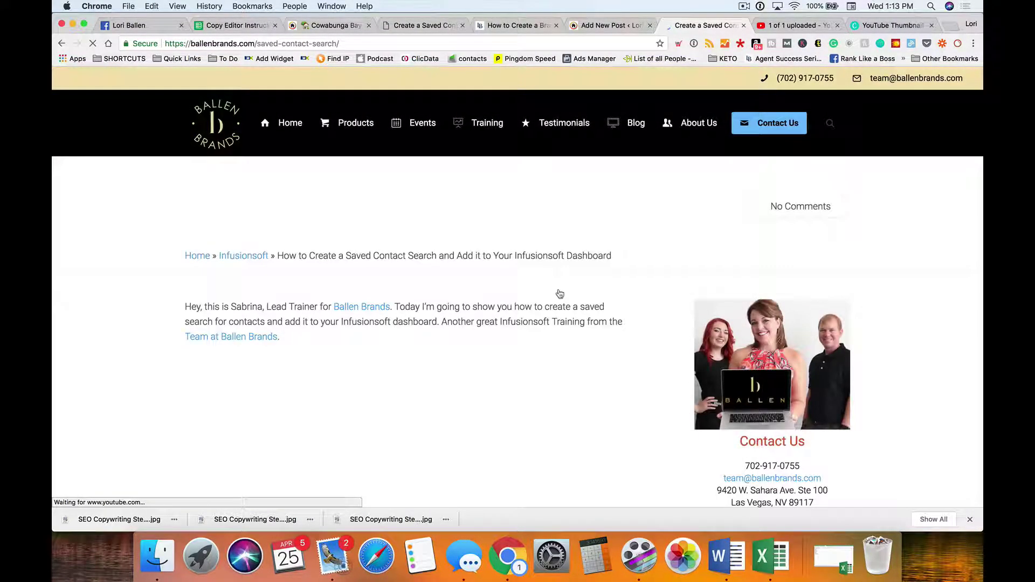
# - Read through the Ballen Brands blog post, then return to the Add New Post editor
pyautogui.scroll(-2, 455, 340)
pyautogui.scroll(-6, 456, 340)
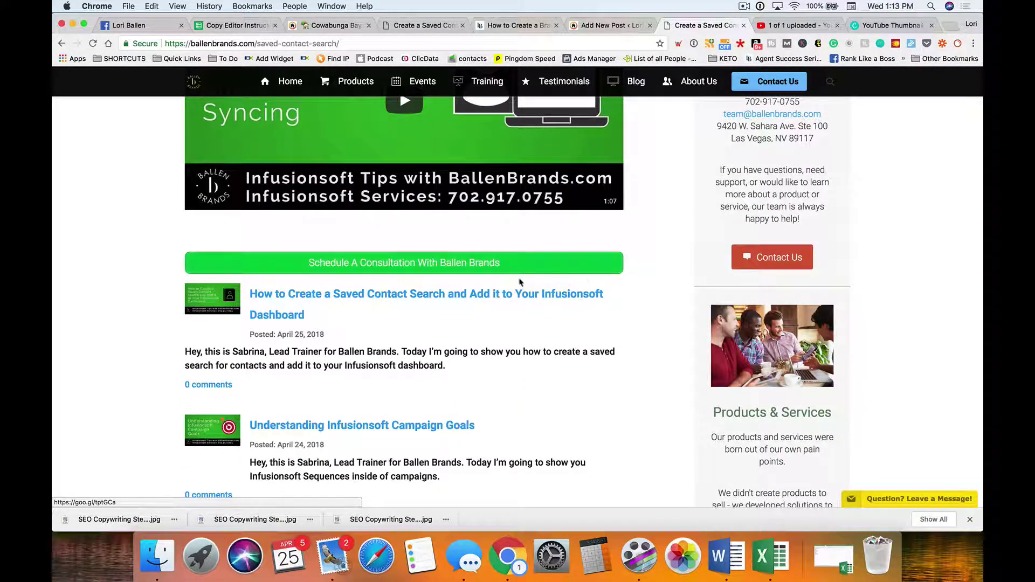
pyautogui.scroll(8, 536, 272)
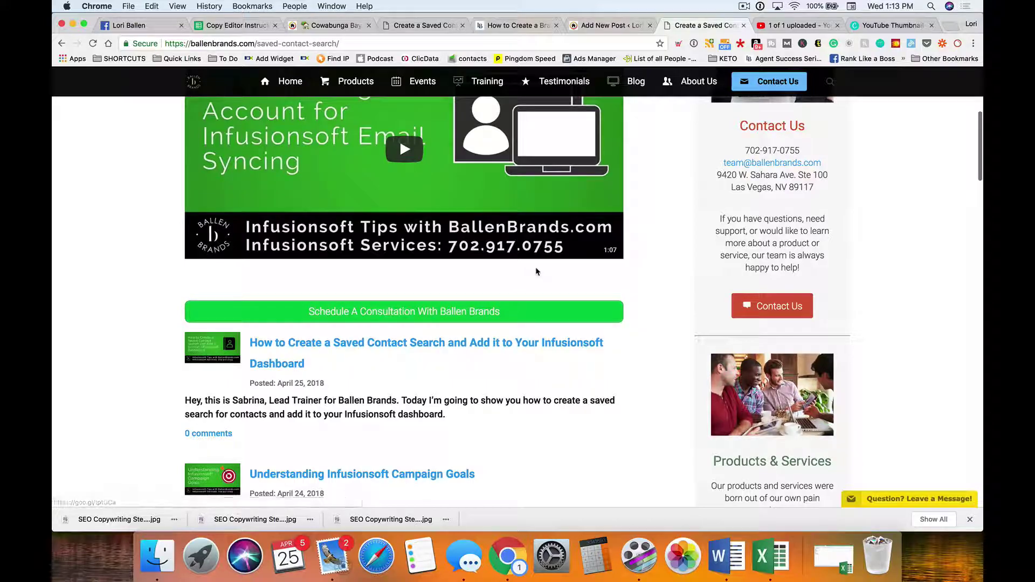
pyautogui.scroll(-3, 537, 272)
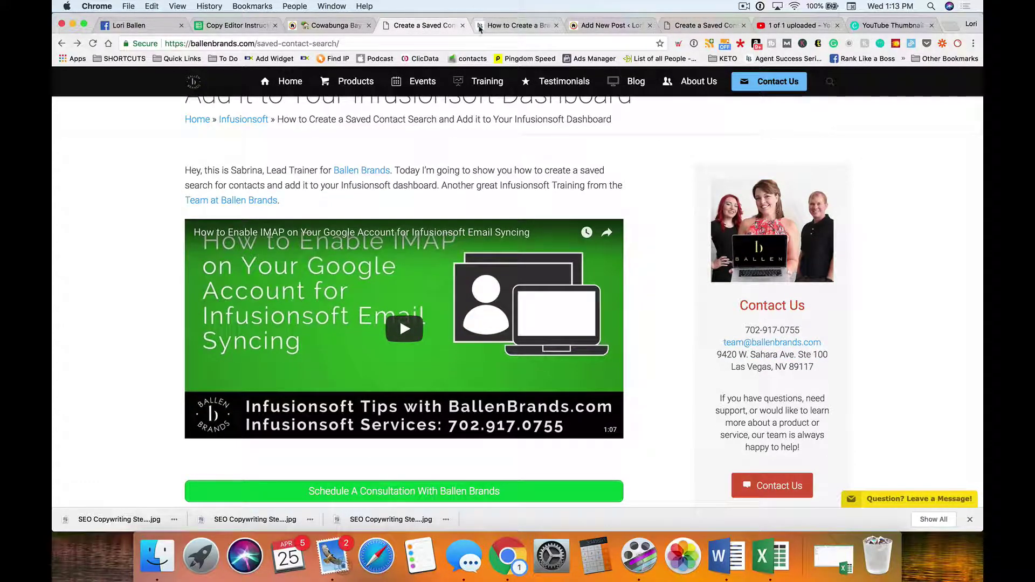
pyautogui.click(515, 25)
pyautogui.click(599, 26)
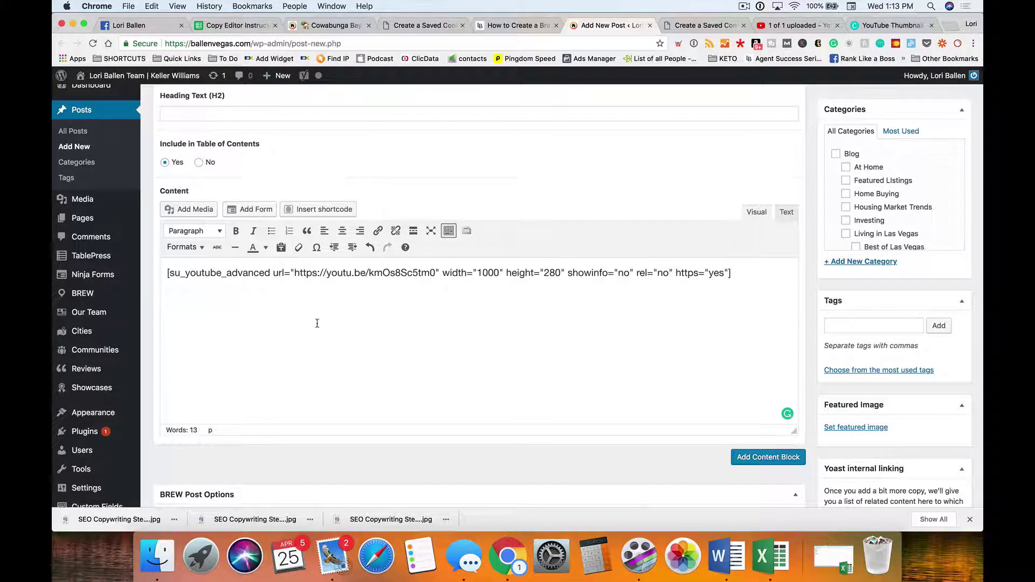
# - Insert a Button shortcode loaded from the Just Listed CTA preset below the video shortcode
pyautogui.click(327, 211)
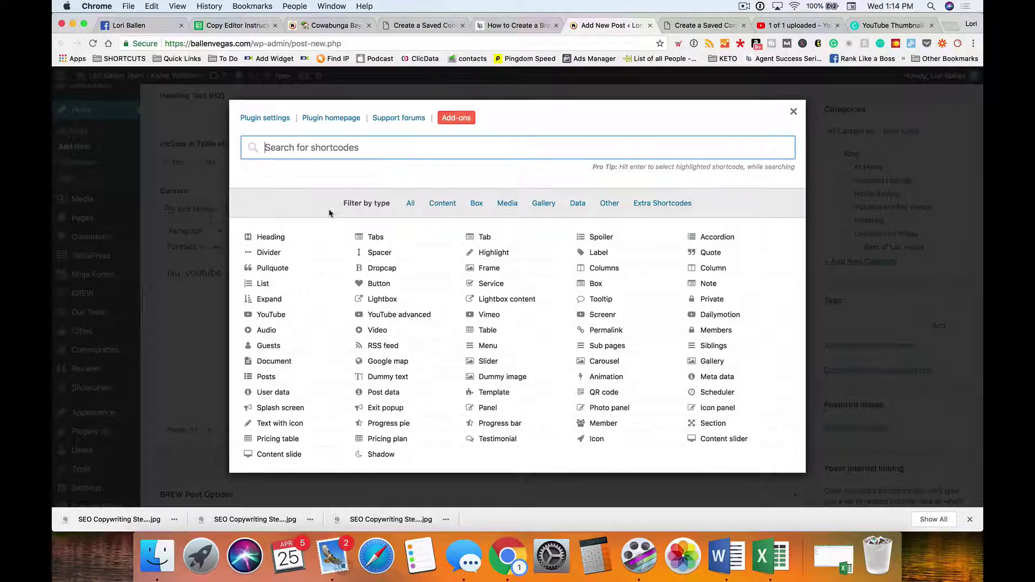
pyautogui.click(380, 286)
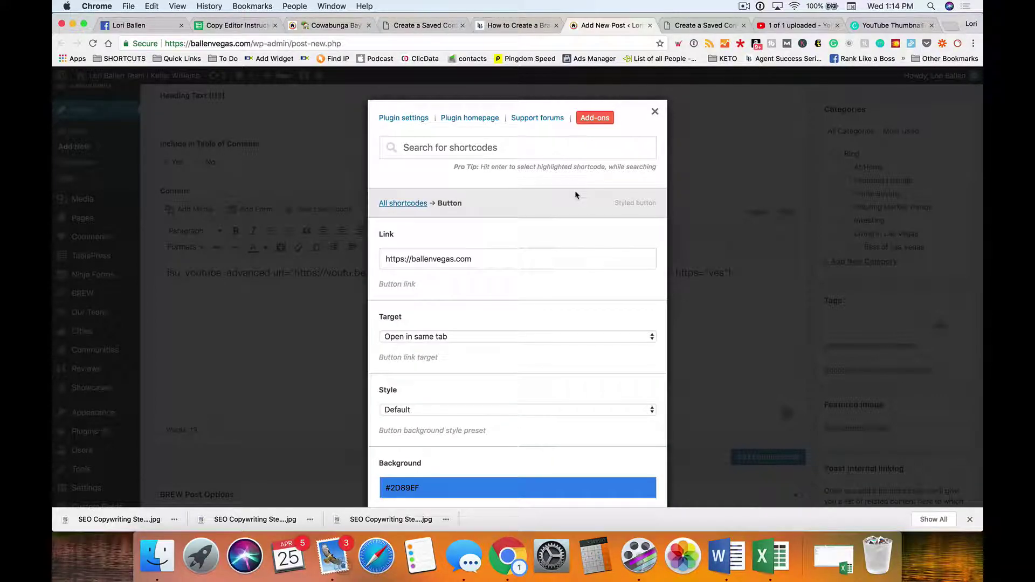
pyautogui.scroll(-15, 575, 192)
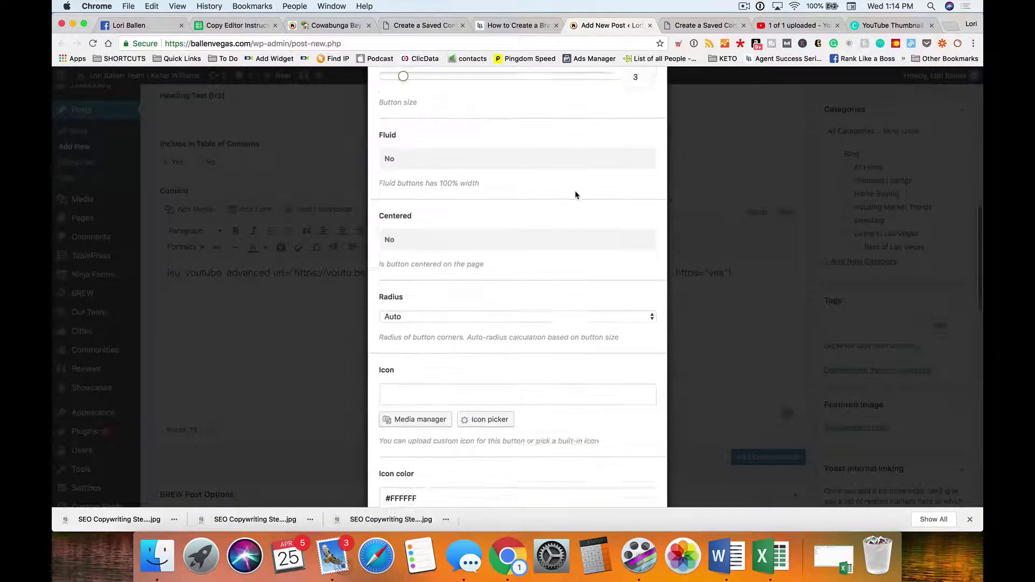
pyautogui.scroll(-10, 574, 190)
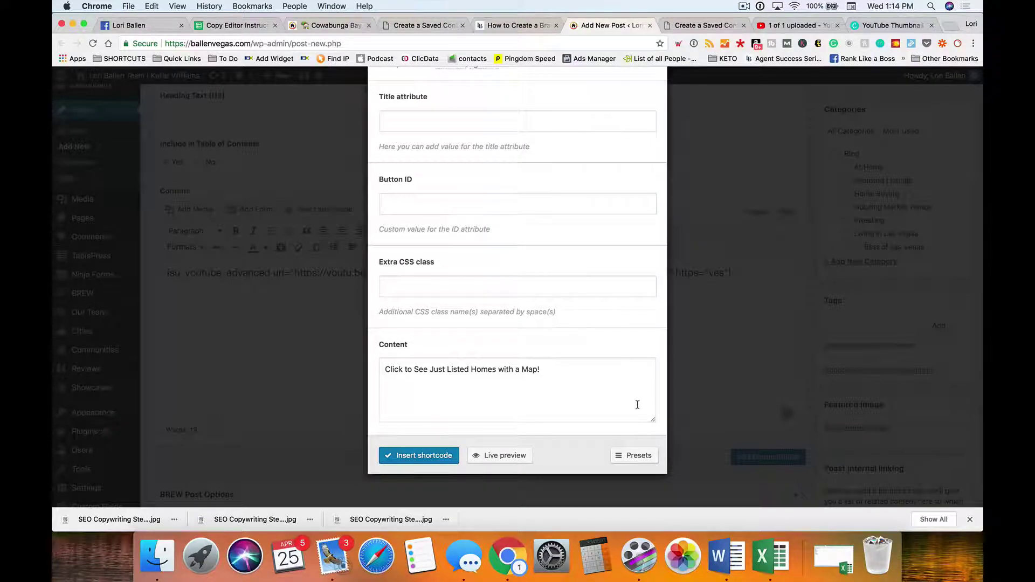
pyautogui.click(640, 455)
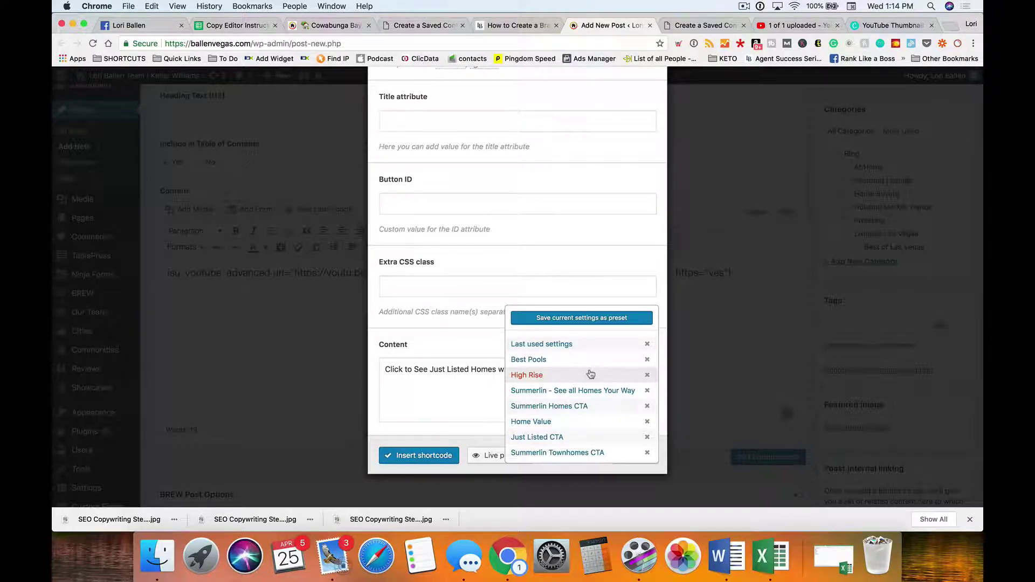
pyautogui.click(549, 440)
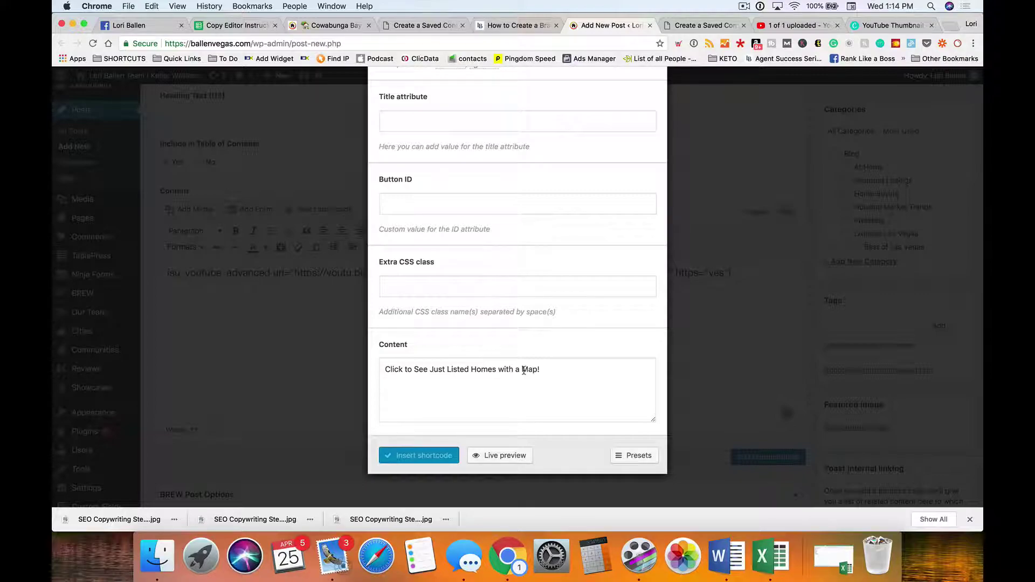
pyautogui.click(630, 455)
pyautogui.click(420, 467)
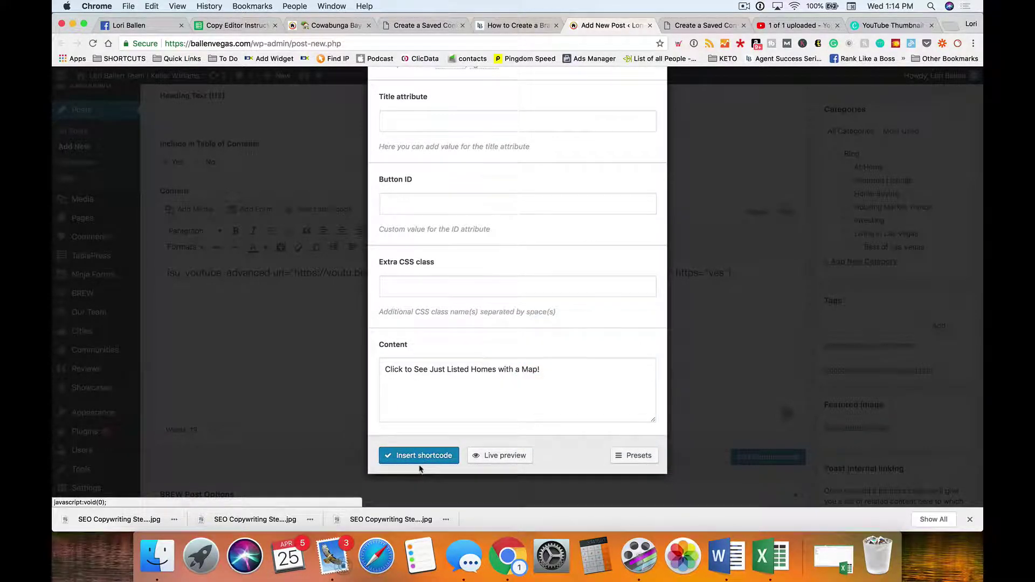
pyautogui.click(418, 455)
pyautogui.scroll(5, 632, 381)
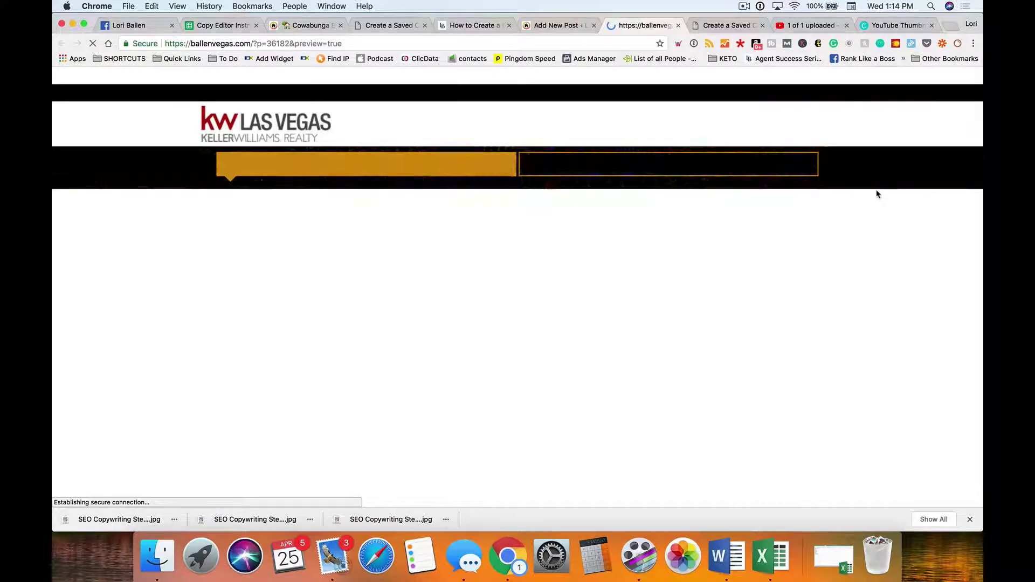
# - Scroll the preview to check the blue 'Click to See Just Listed Homes with a Map!' button
pyautogui.scroll(-7, 138, 291)
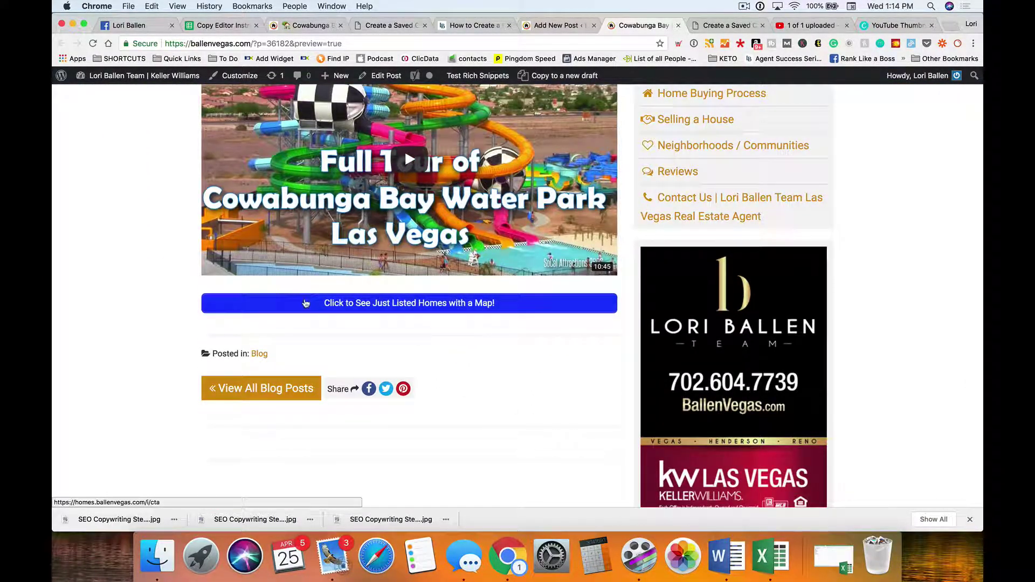
pyautogui.scroll(5, 495, 319)
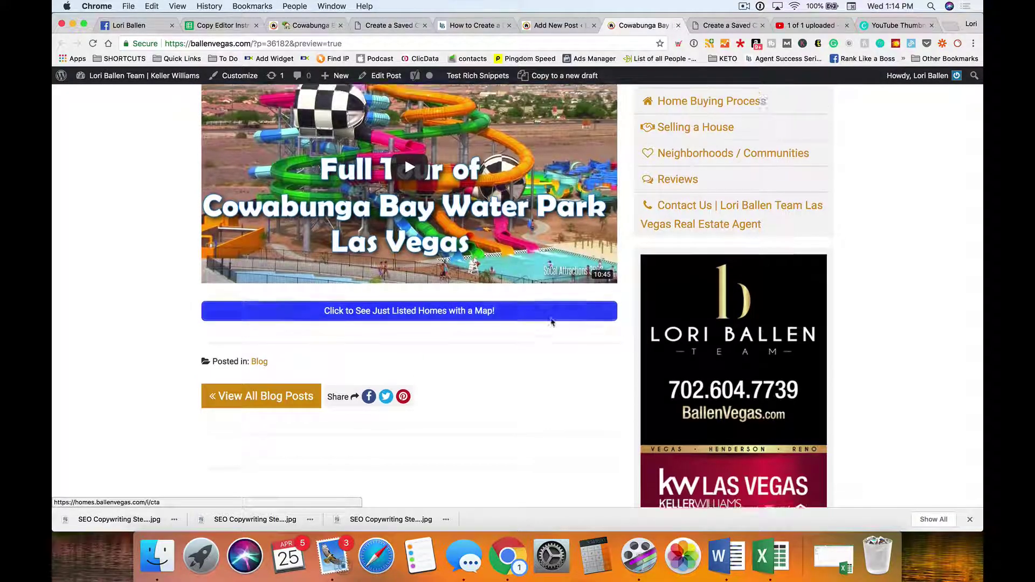
# - Start a new Button shortcode after [/su_button], linking to just-listed homes in a new tab
pyautogui.click(553, 25)
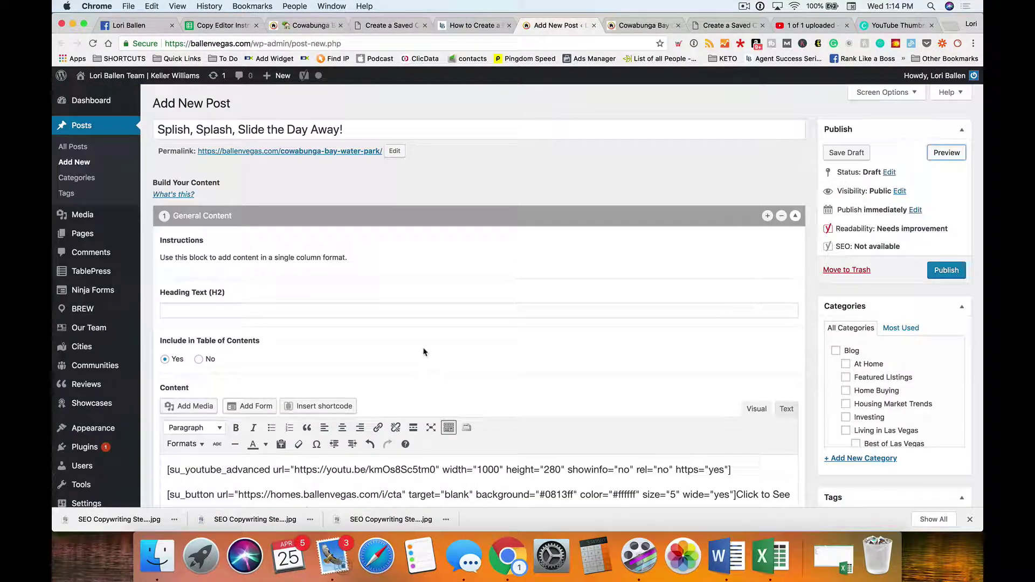
pyautogui.scroll(-5, 404, 324)
pyautogui.click(389, 316)
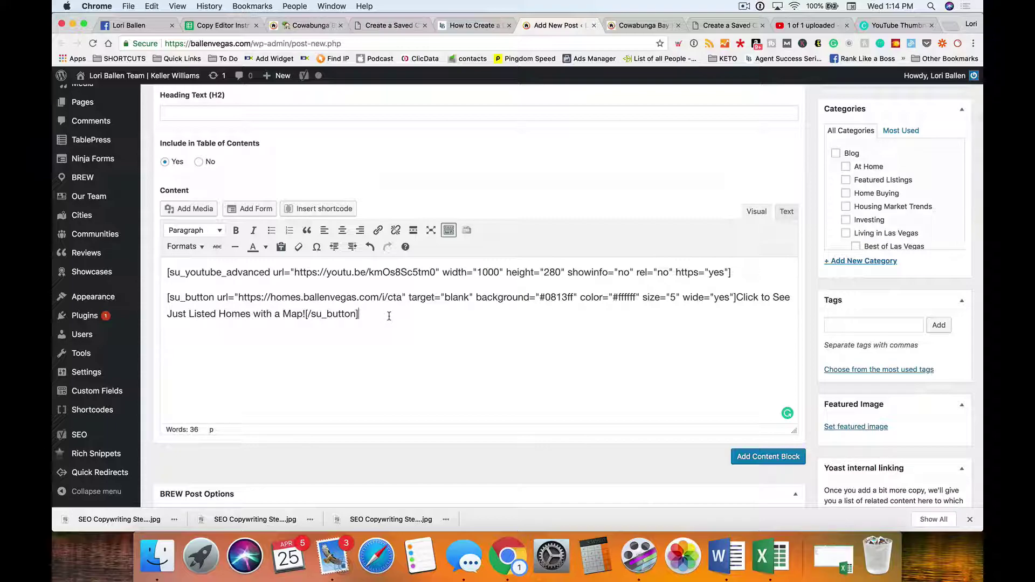
pyautogui.click(322, 209)
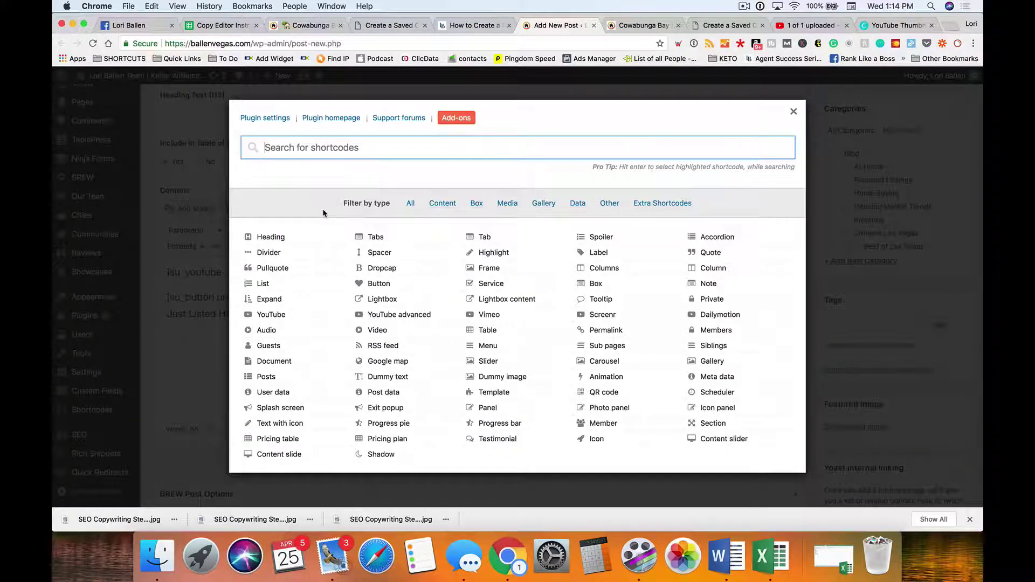
pyautogui.click(392, 295)
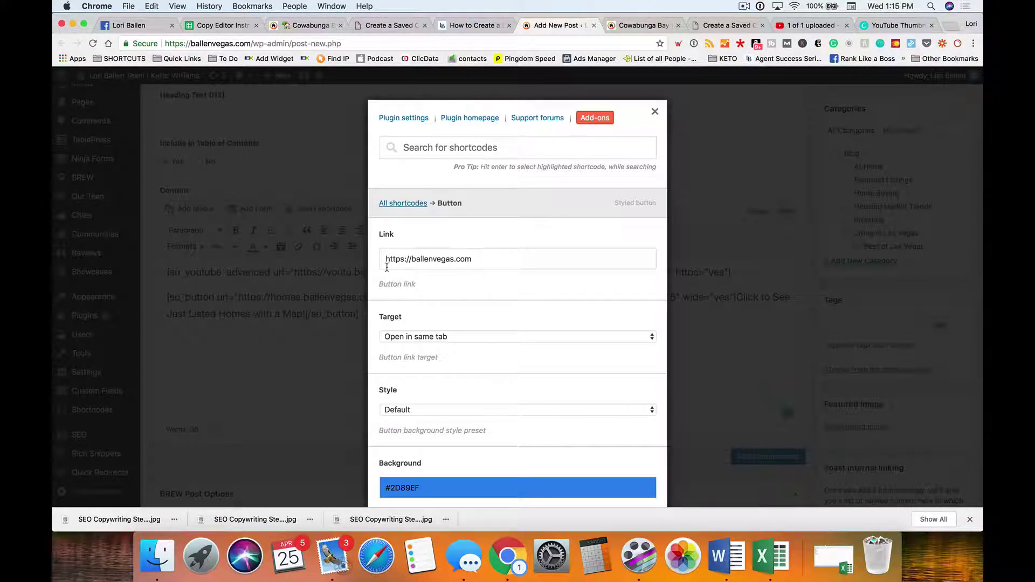
pyautogui.moveTo(492, 261); pyautogui.dragTo(380, 260)
pyautogui.scroll(-4, 478, 277)
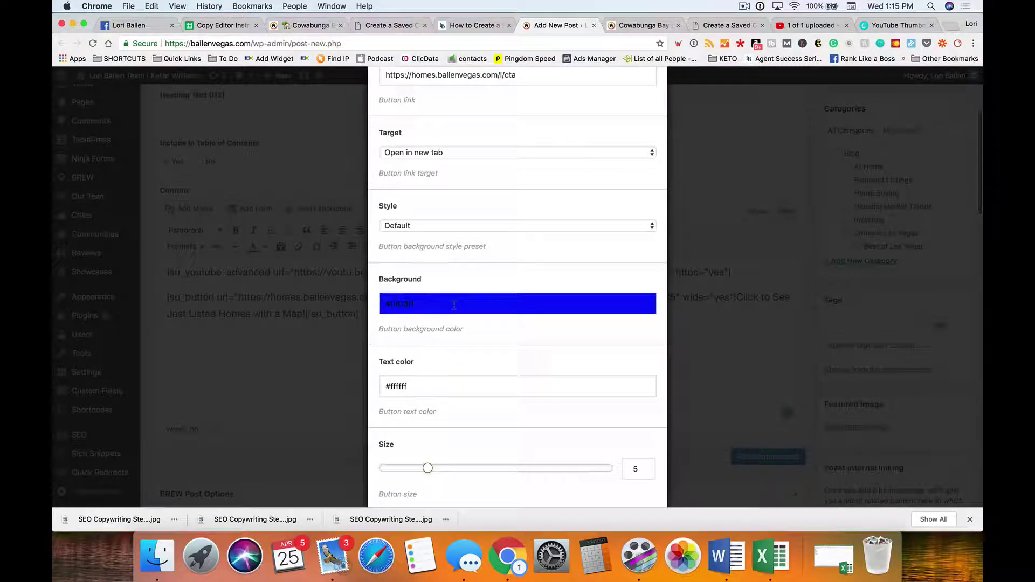
# - Set the button background to green #11ff08 and review the remaining settings, including size 5
pyautogui.click(451, 304)
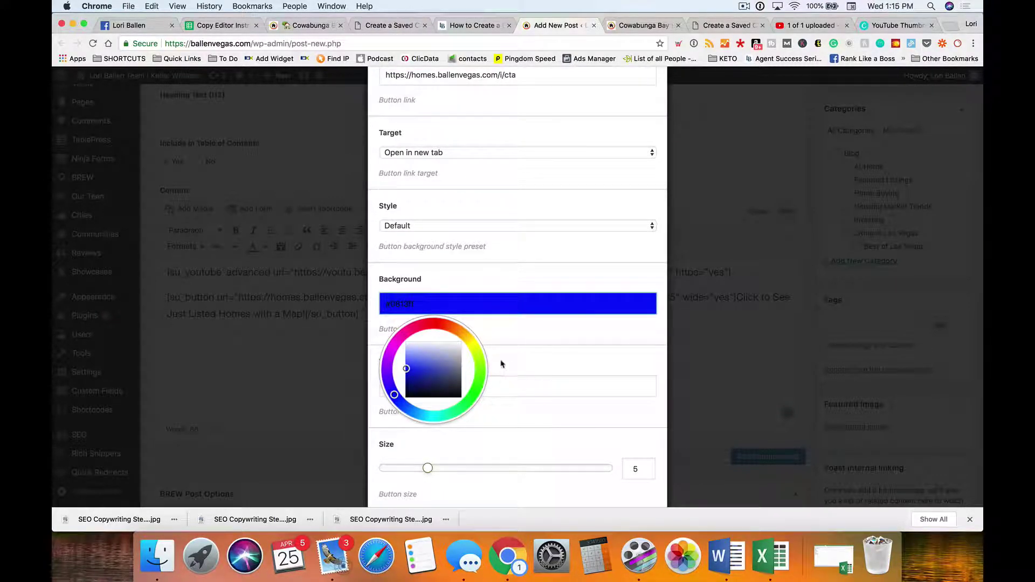
pyautogui.moveTo(389, 394)
pyautogui.mouseDown()
pyautogui.moveTo(382, 372)
pyautogui.moveTo(439, 320)
pyautogui.moveTo(475, 334)
pyautogui.moveTo(480, 391)
pyautogui.mouseUp()
pyautogui.click(502, 385)
pyautogui.scroll(-3, 588, 347)
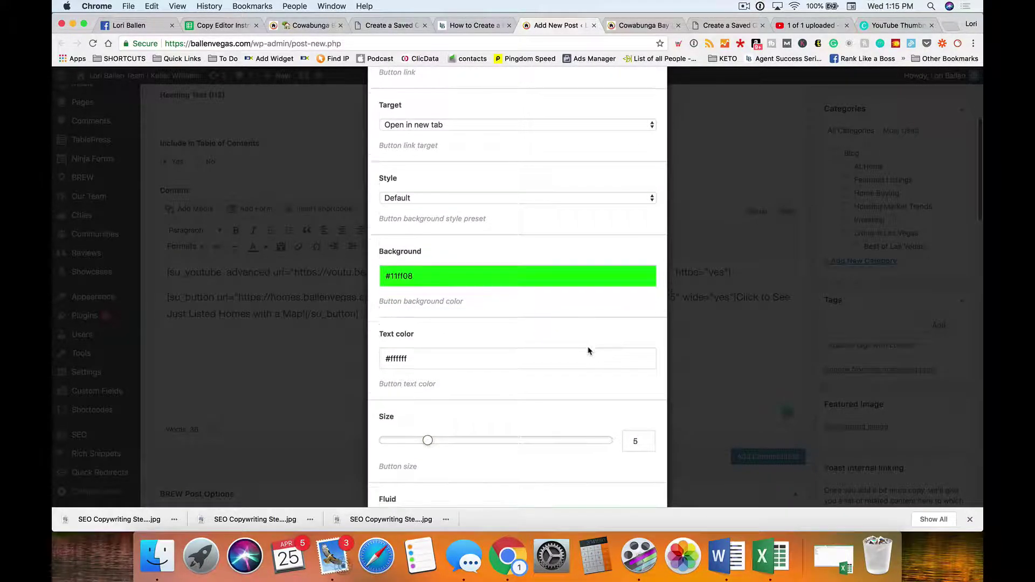
pyautogui.scroll(-1, 588, 347)
pyautogui.click(428, 368)
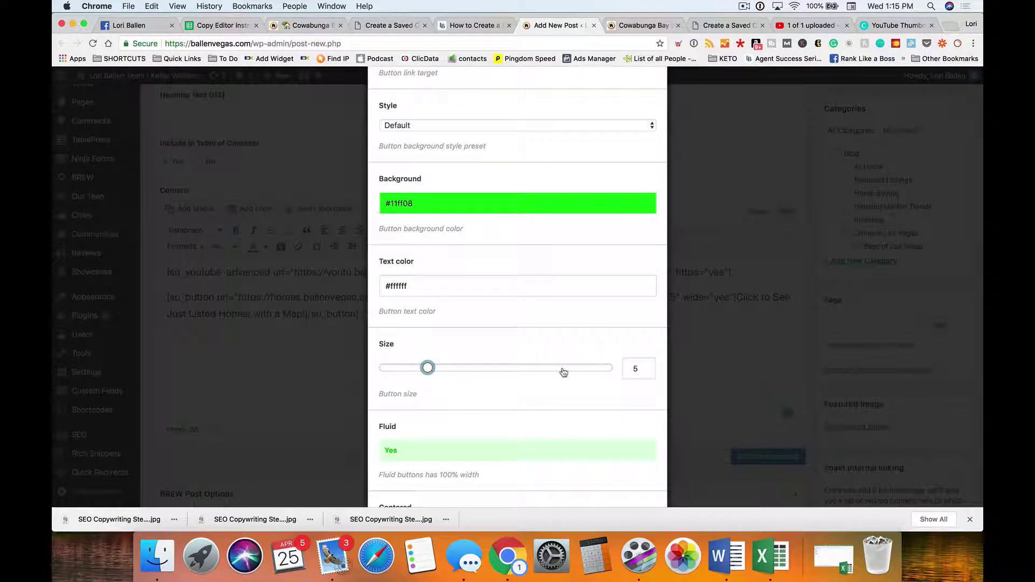
pyautogui.scroll(-15, 583, 376)
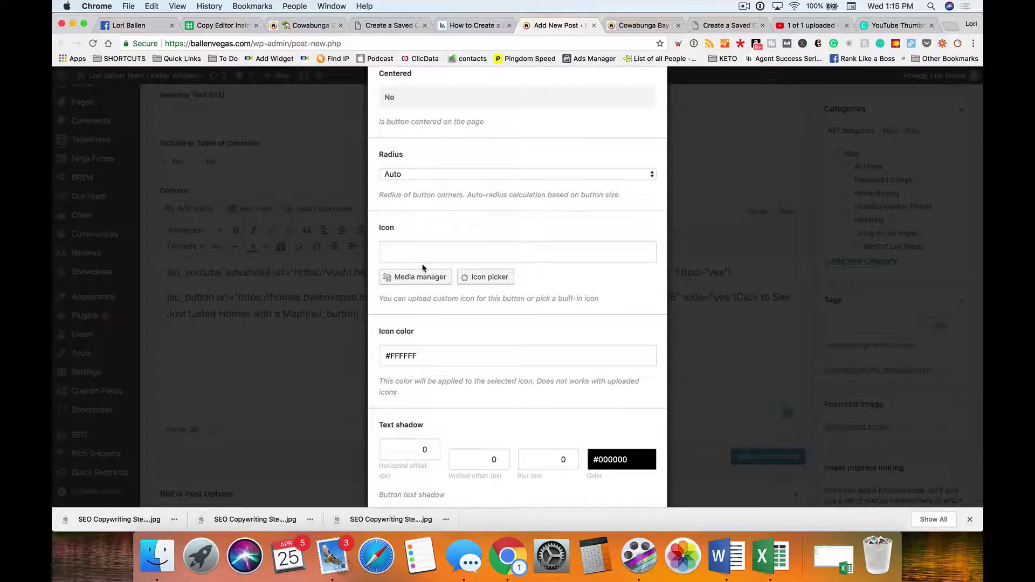
pyautogui.scroll(-20, 492, 281)
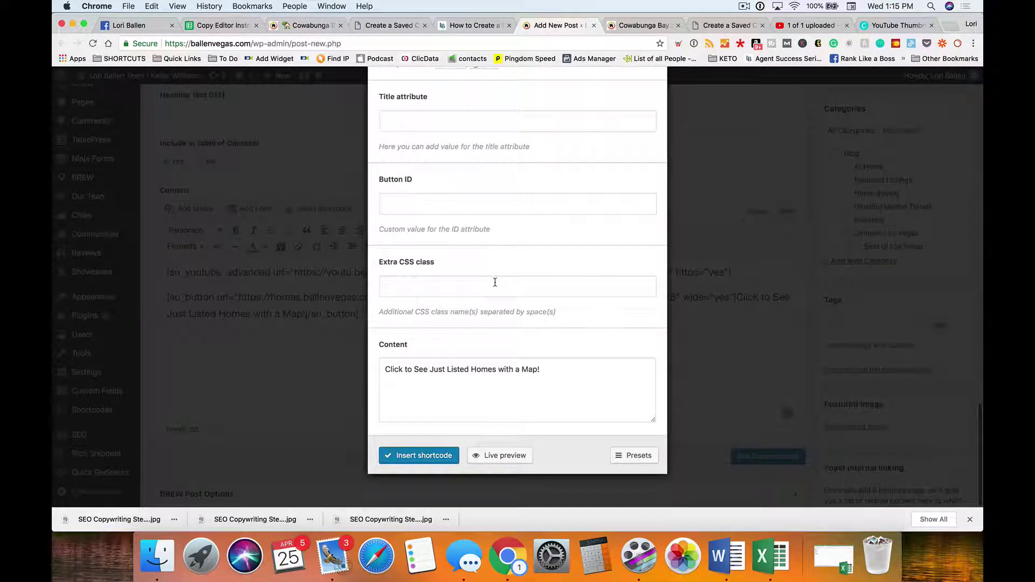
# - Preview the green button and save its settings as a preset named 'Green CTA'
pyautogui.click(614, 400)
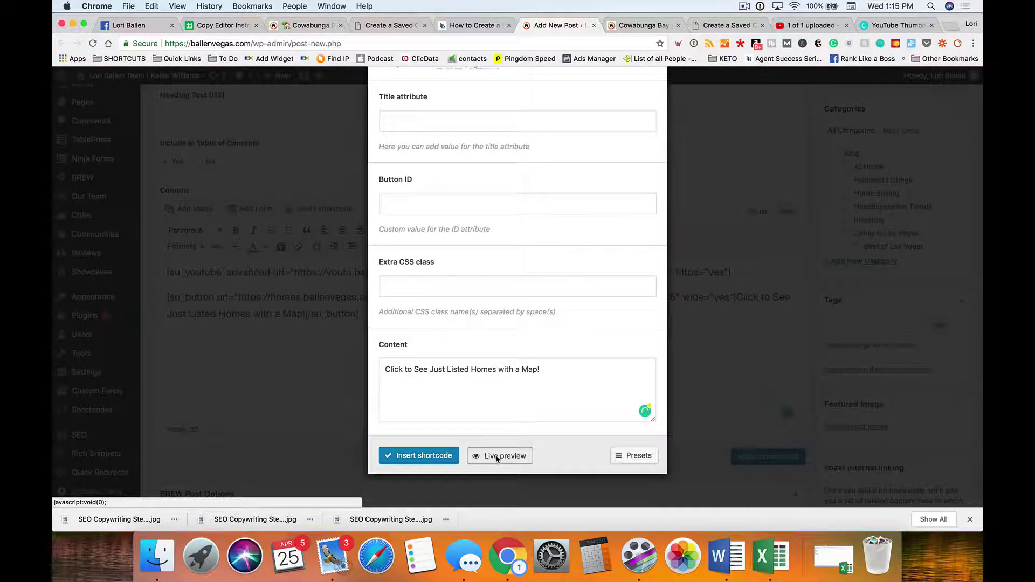
pyautogui.click(493, 456)
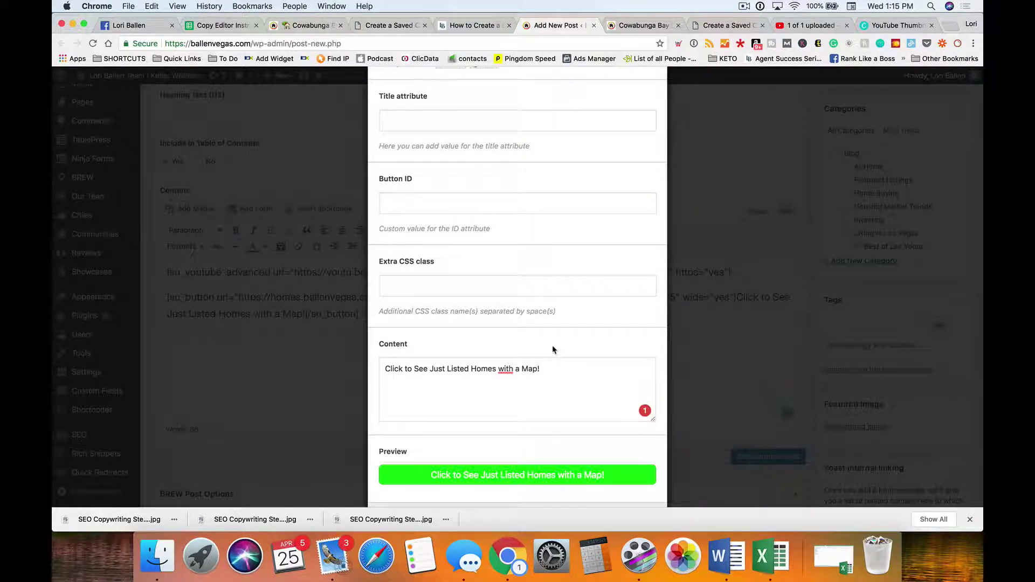
pyautogui.scroll(-3, 552, 348)
pyautogui.click(641, 456)
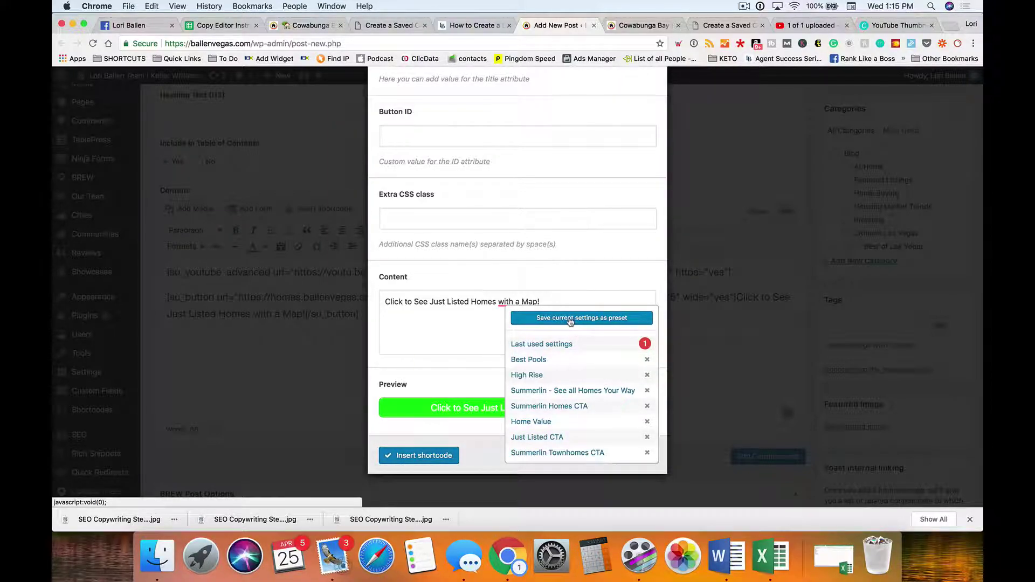
pyautogui.click(611, 318)
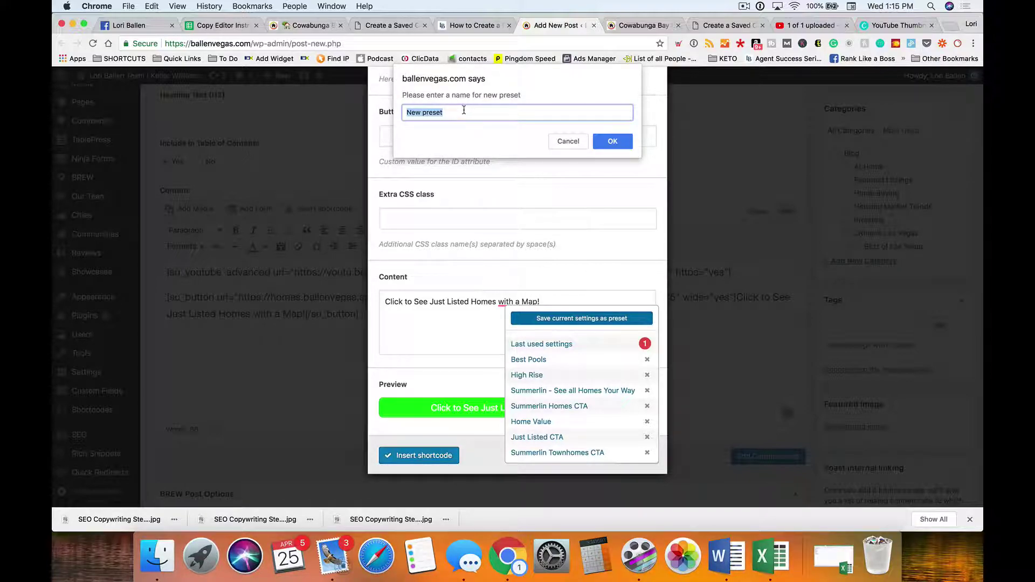
pyautogui.write('Green CTA')
pyautogui.click(616, 141)
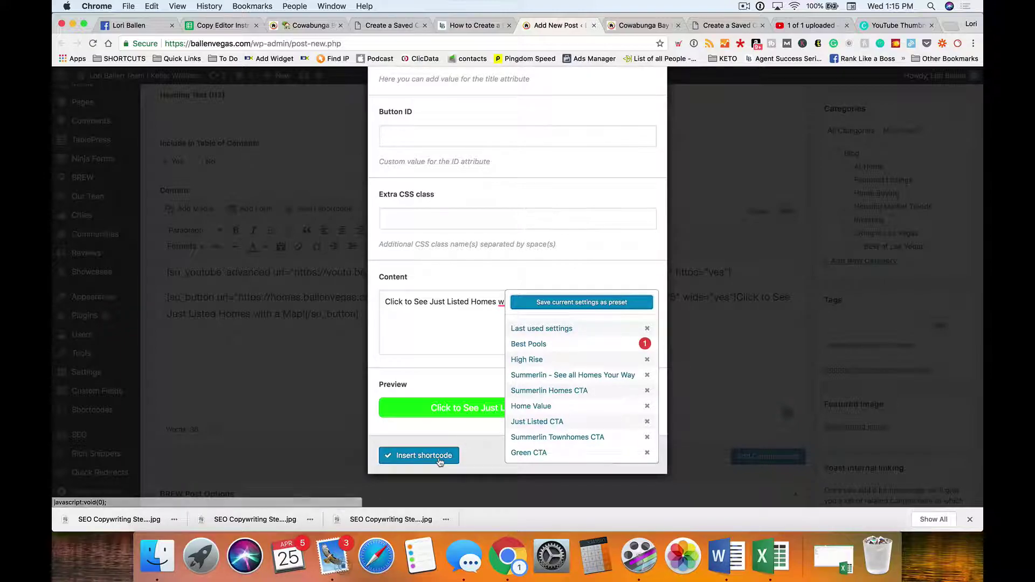
pyautogui.click(634, 455)
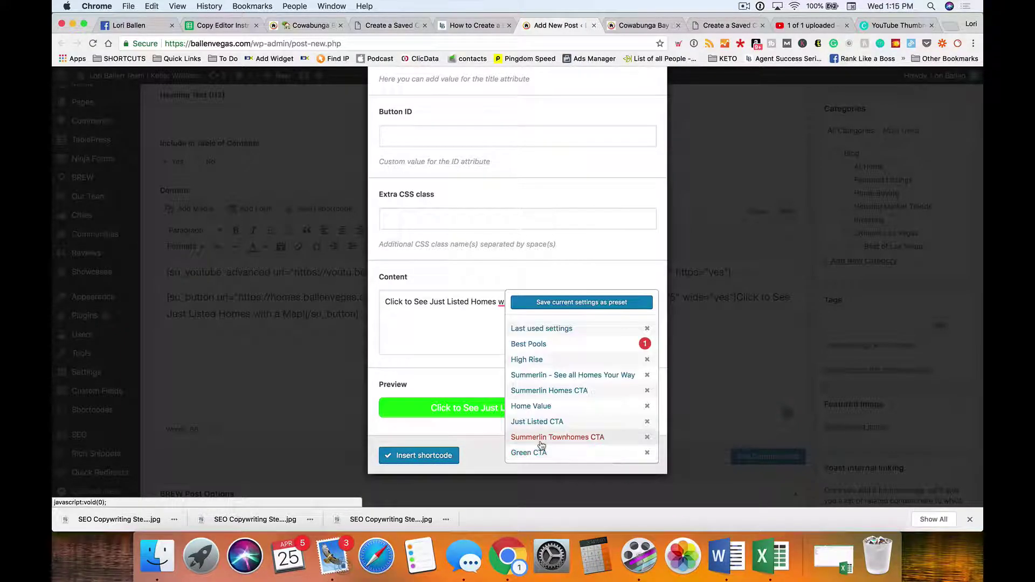
# - Insert the green button shortcode, then delete that inserted line from the post
pyautogui.click(445, 464)
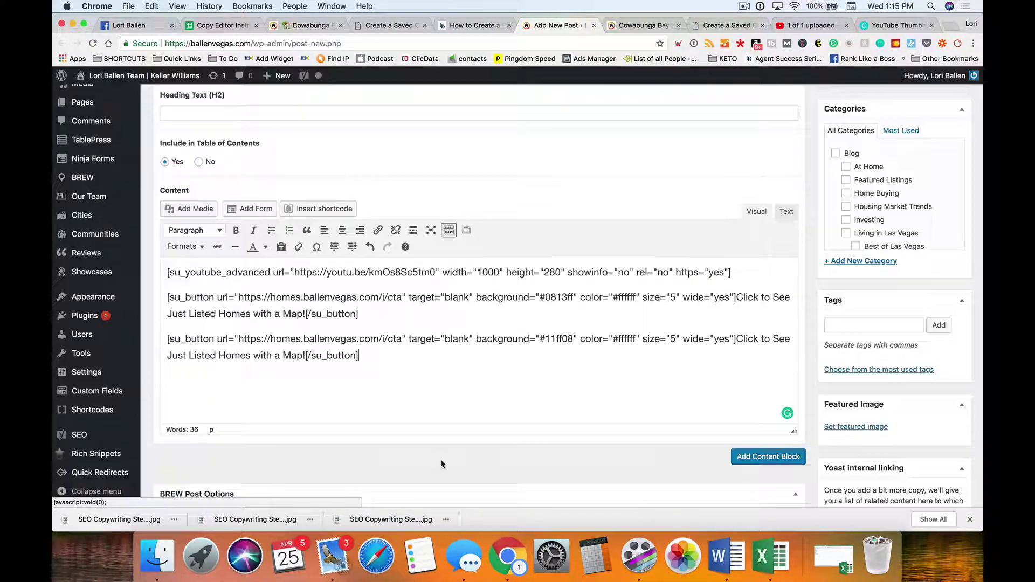
pyautogui.moveTo(359, 355); pyautogui.dragTo(167, 334)
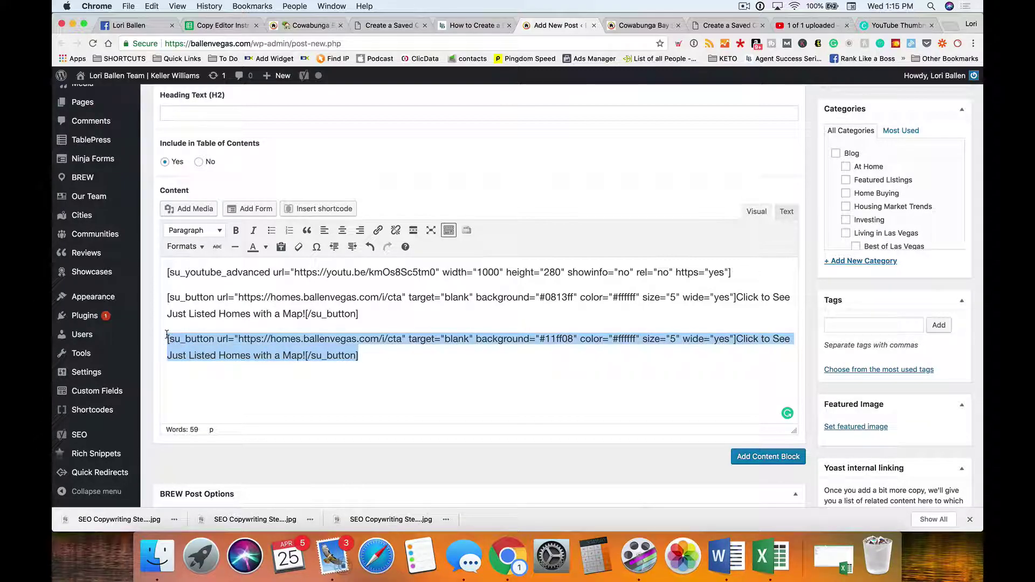
pyautogui.press('BackSpace')
pyautogui.scroll(-1, 426, 323)
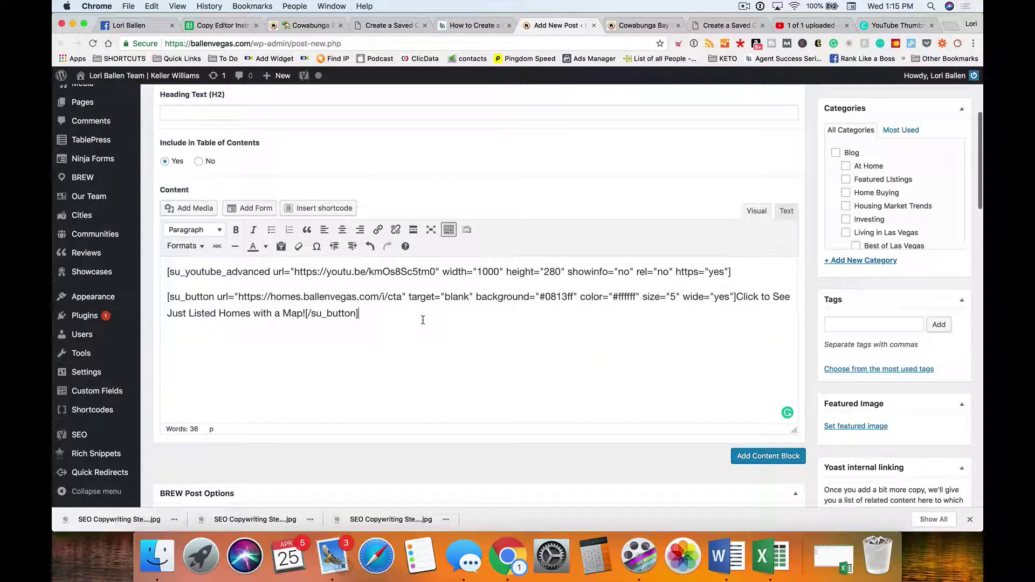